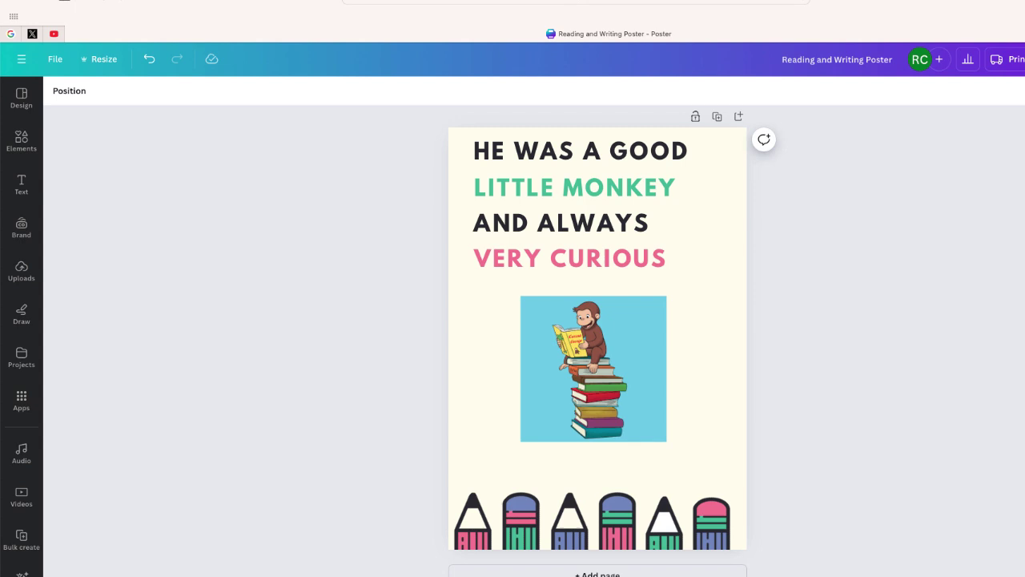
Step: Remove the monkey picture's blue background with BG Remover
scroll(597, 326, "up", 5, "ctrl")
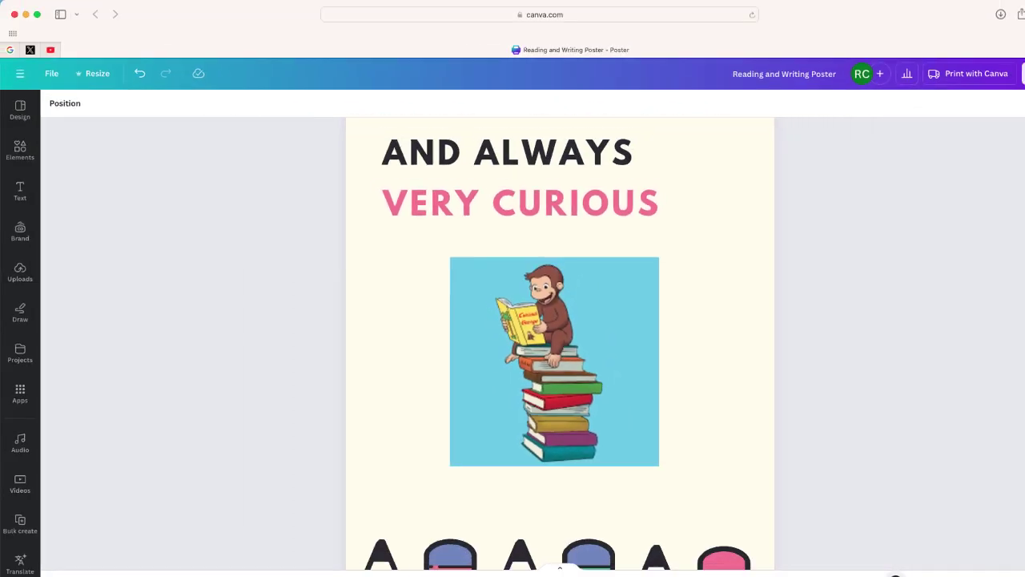
scroll(851, 424, "down", 3)
left_click(605, 389)
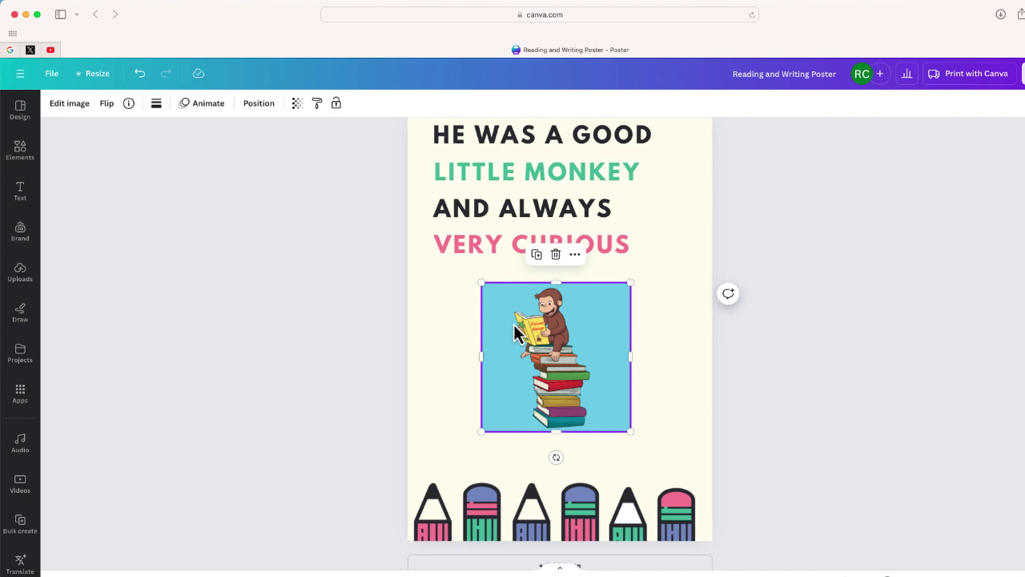
left_click(70, 104)
left_click(80, 180)
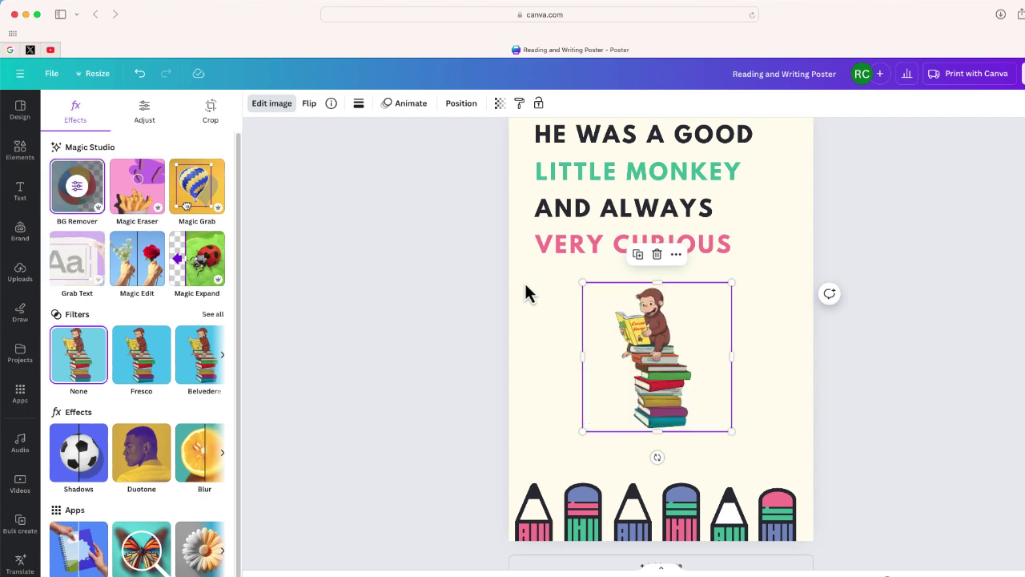
Step: Enlarge and reposition the monkey picture, then zoom in on it
left_click_drag(582, 431, 542, 469)
left_click_drag(632, 447, 645, 436)
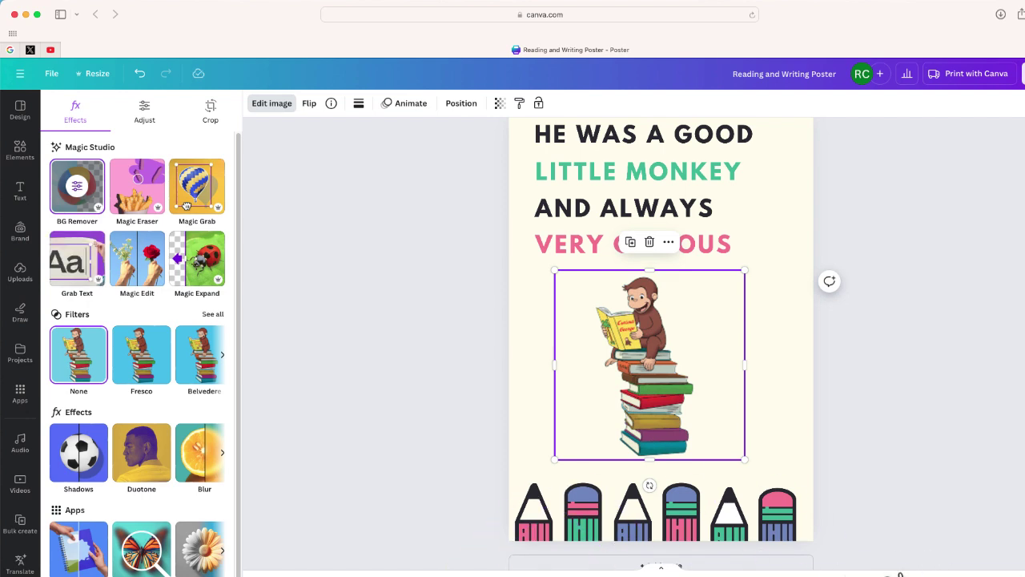
key("super+equal")
key("super+equal")
key("super+equal")
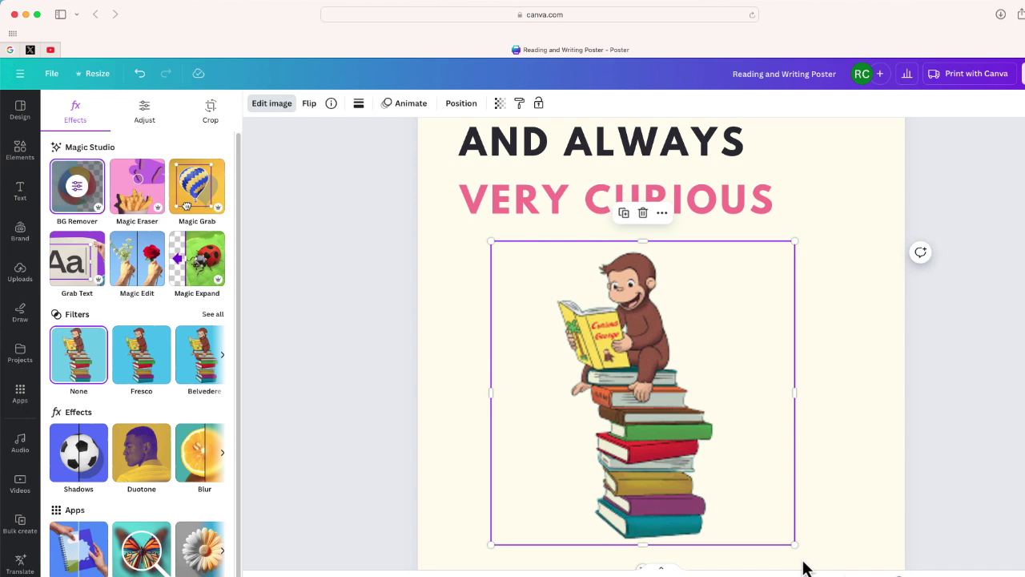
Step: Search Apps for 'upscale' and launch the Image Upscaler app
left_click(20, 393)
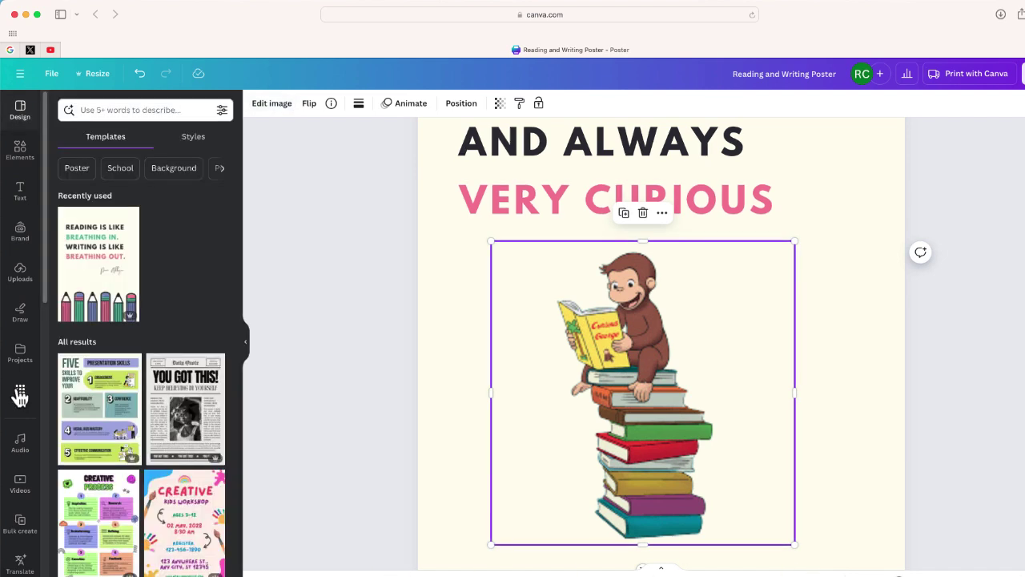
left_click(20, 394)
left_click(100, 110)
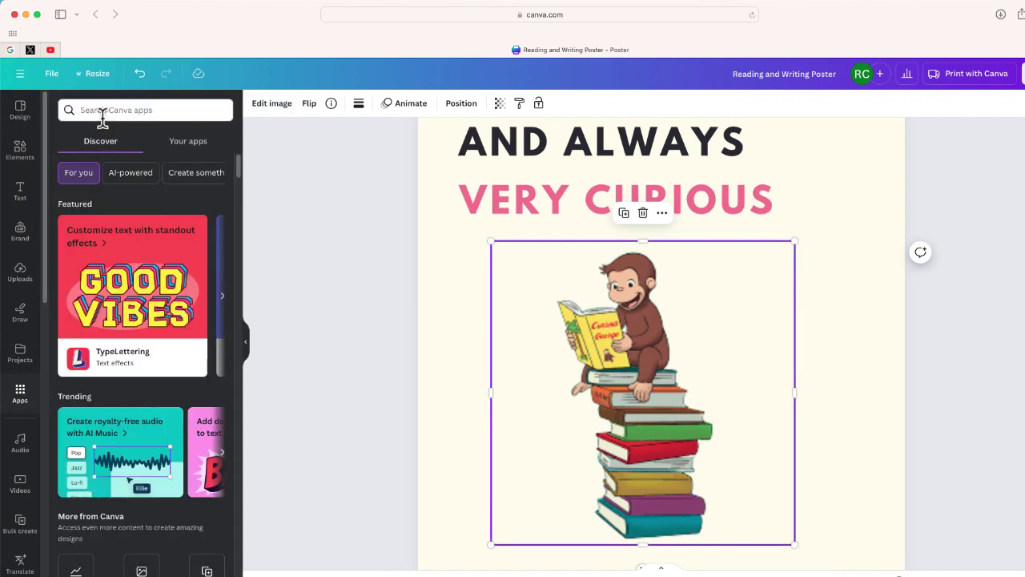
type("upscale")
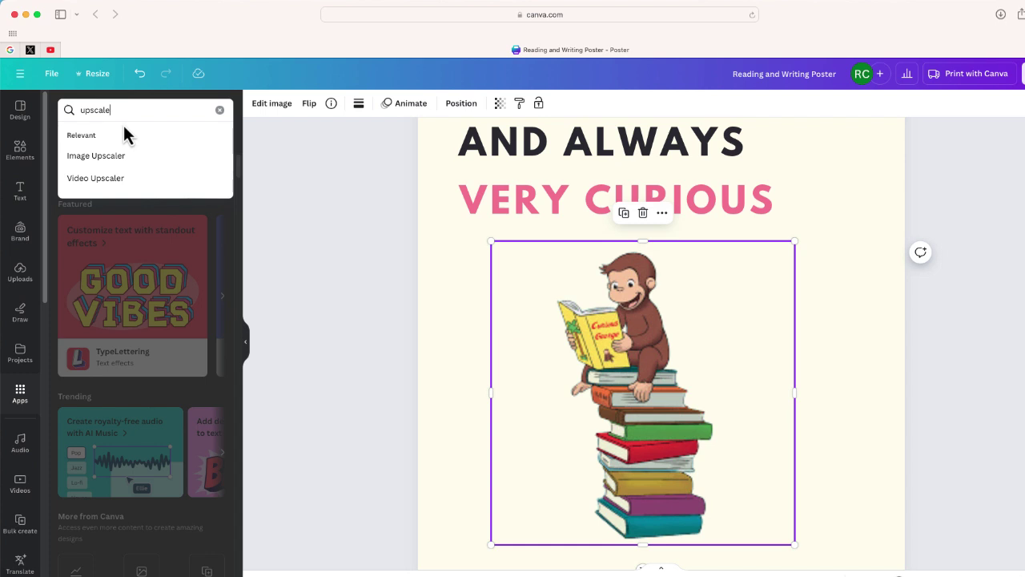
left_click(140, 164)
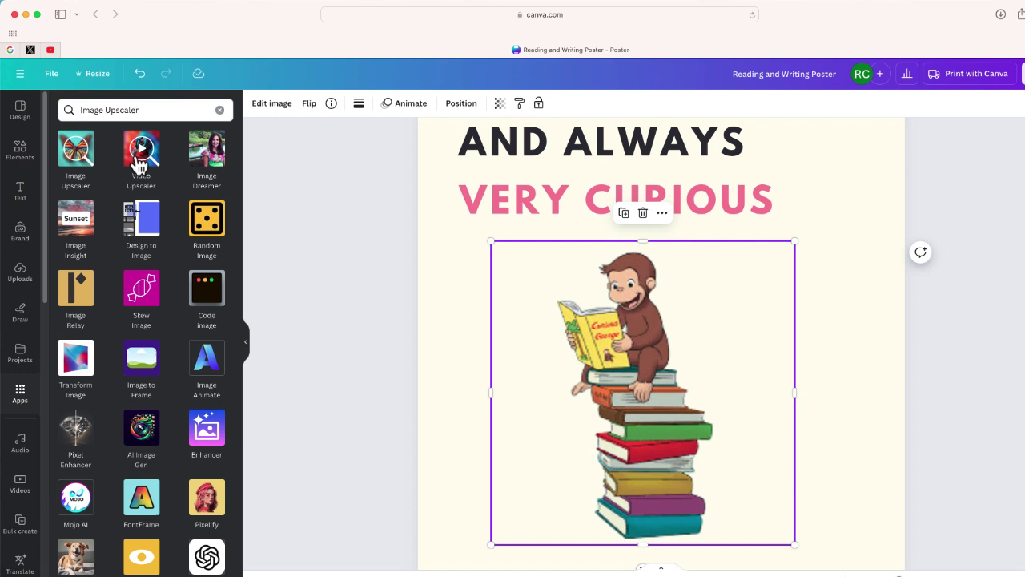
left_click(75, 152)
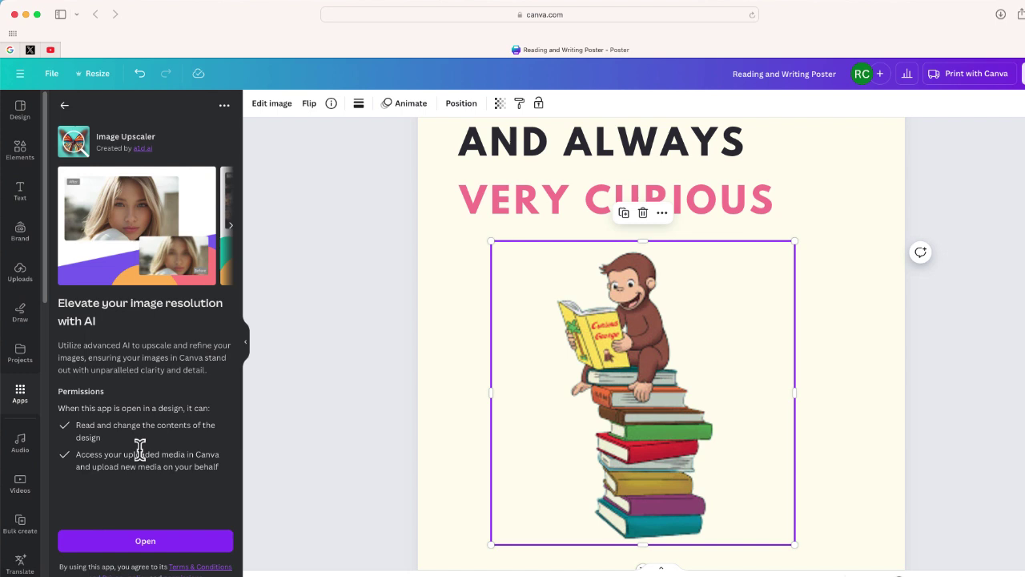
left_click(190, 548)
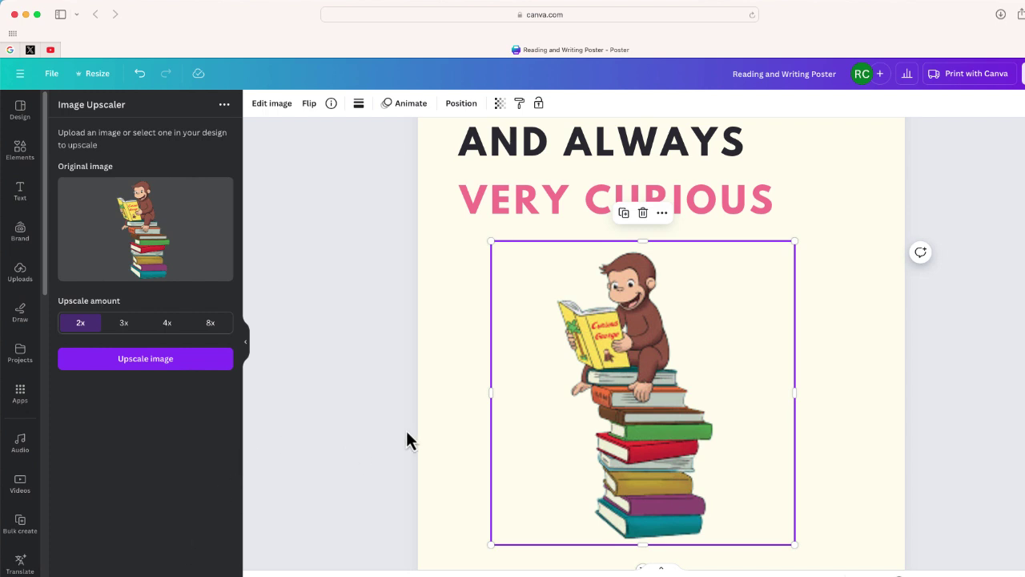
Step: Upscale the monkey picture at 4x and drag the before/after slider to compare
scroll(561, 441, "down", 4)
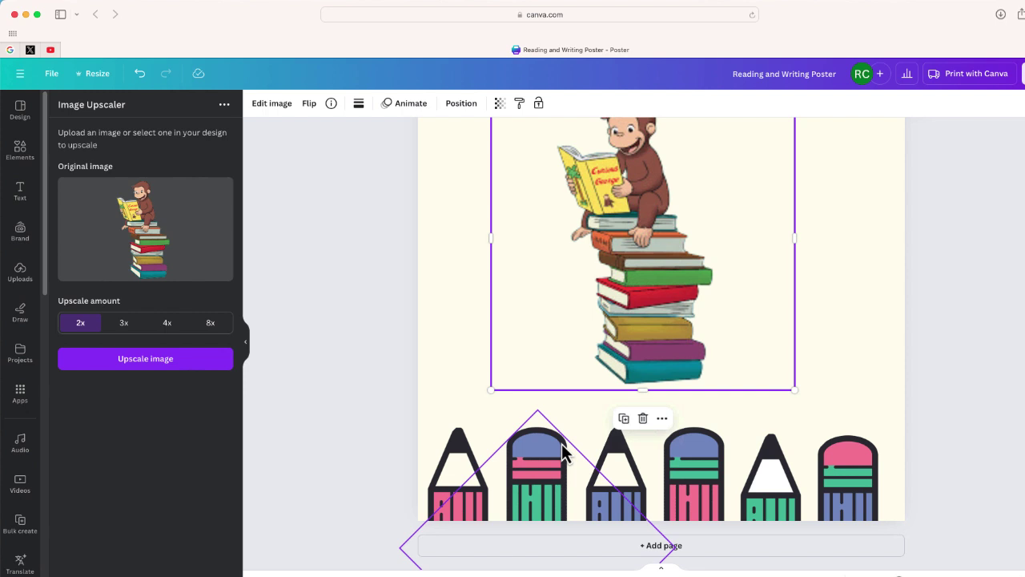
scroll(562, 444, "up", 2)
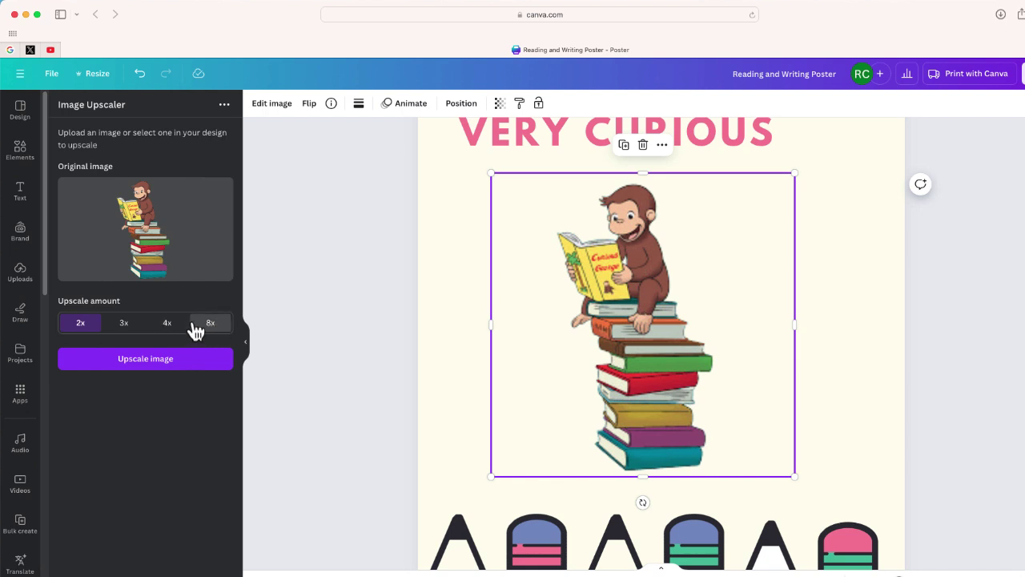
left_click(168, 327)
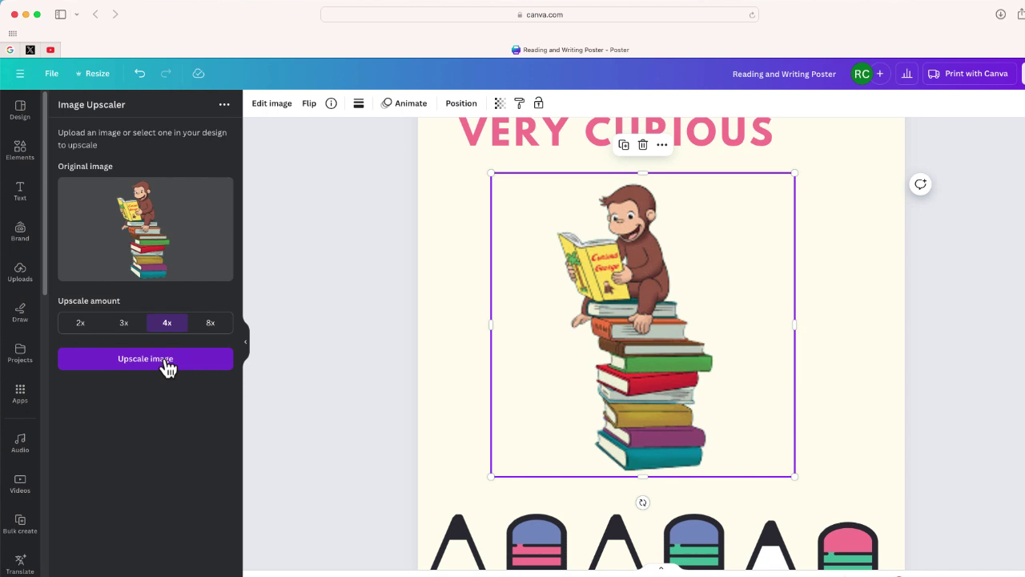
left_click(168, 366)
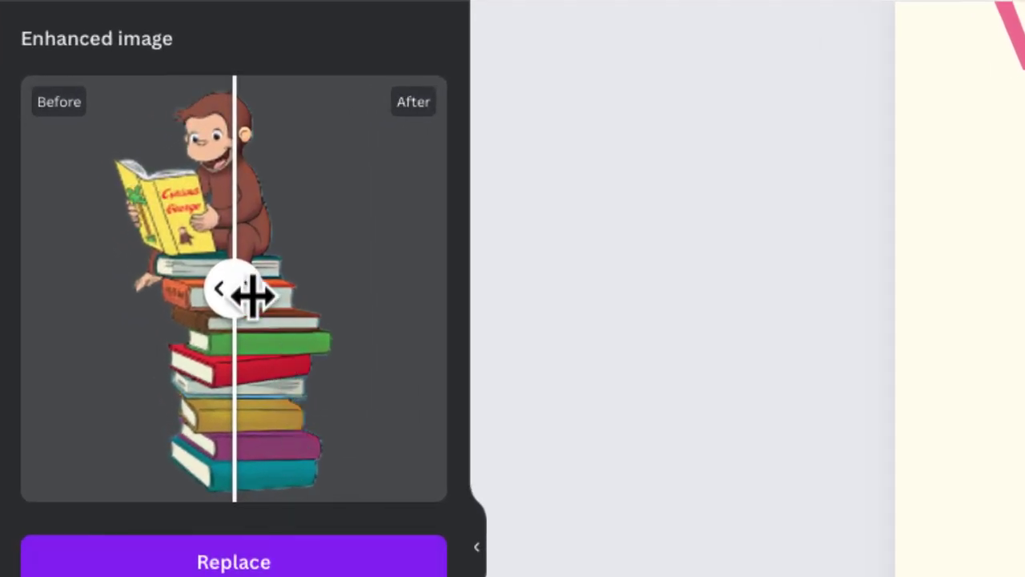
left_click_drag(252, 296, 239, 346)
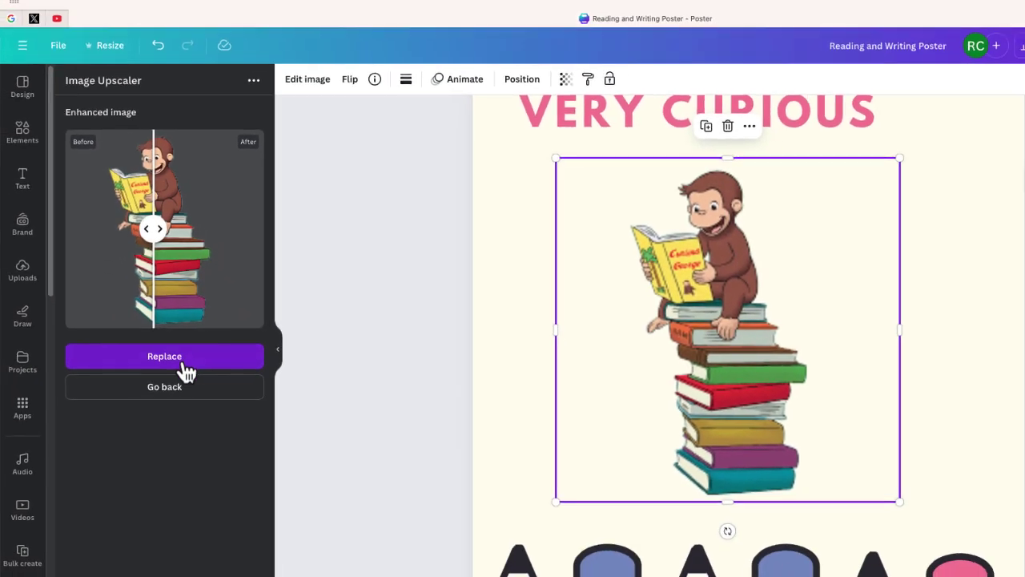
Step: Replace the poster's monkey picture with the 4x upscale and nudge it left
left_click(295, 574)
left_click(192, 360)
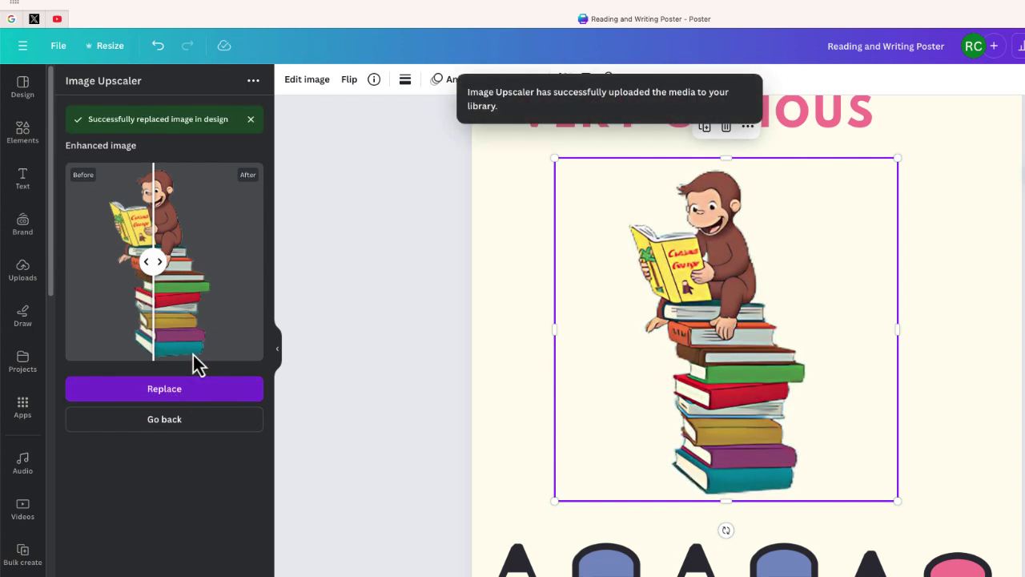
left_click(517, 402)
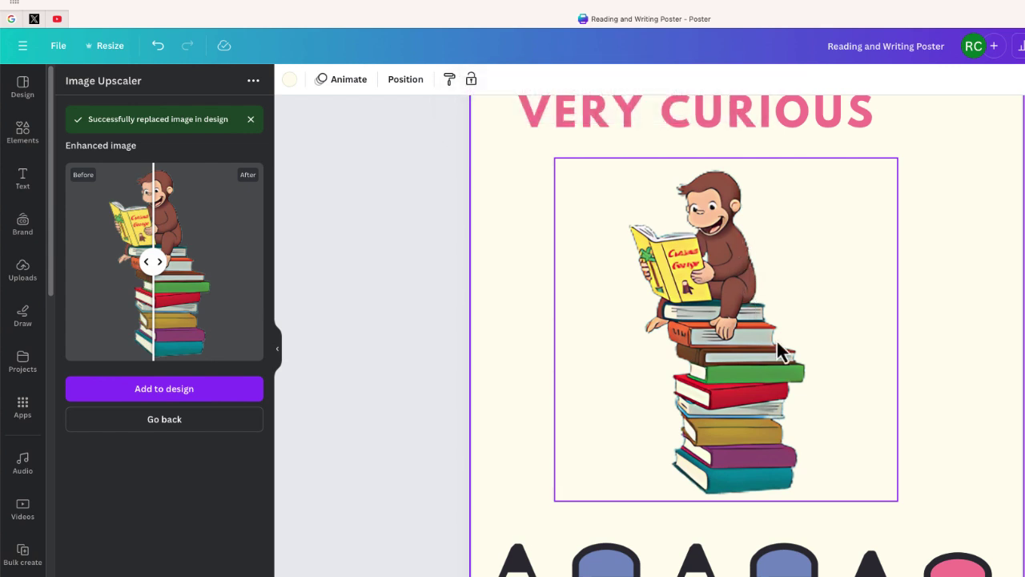
left_click_drag(730, 331, 717, 332)
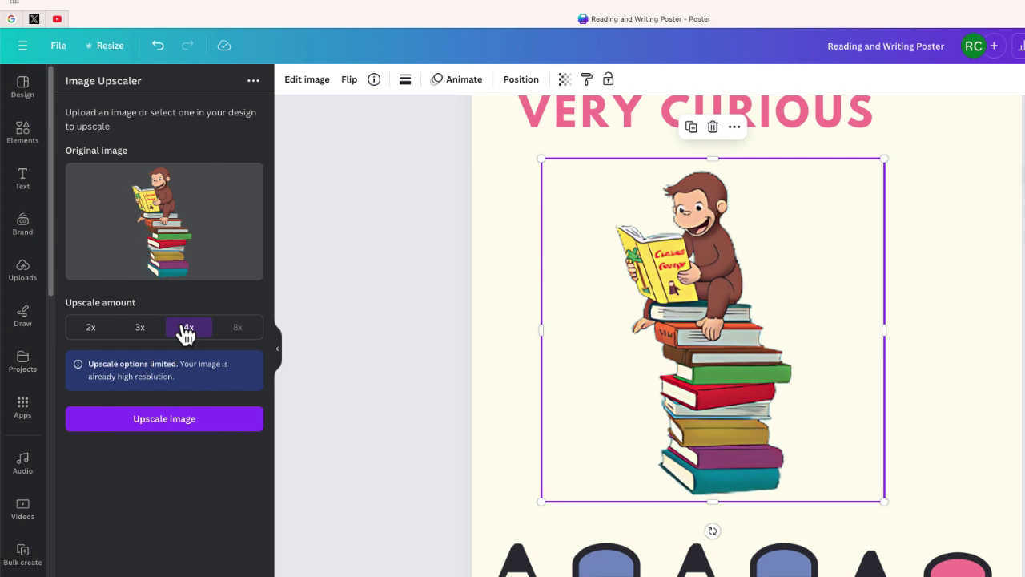
Step: Shift the picture left, duplicate it, and upscale the copy at 8x, comparing before/after
left_click_drag(695, 338, 637, 340)
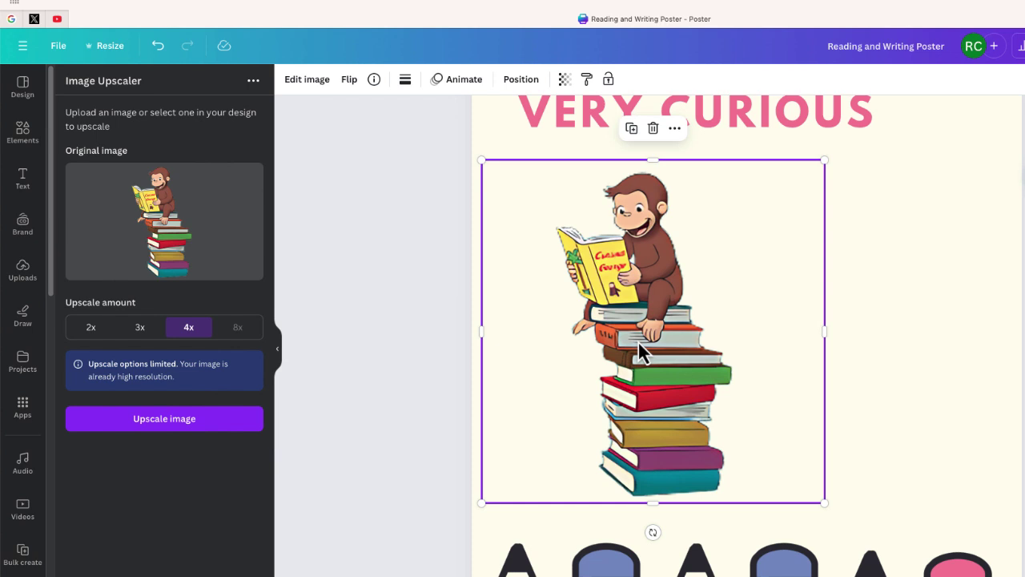
key("ctrl+v")
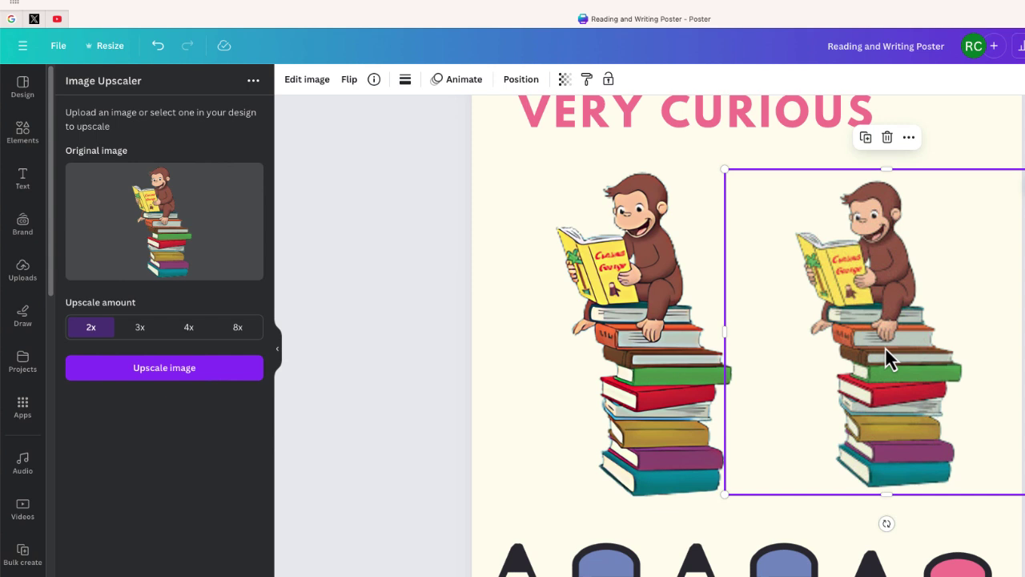
left_click(239, 330)
left_click(234, 371)
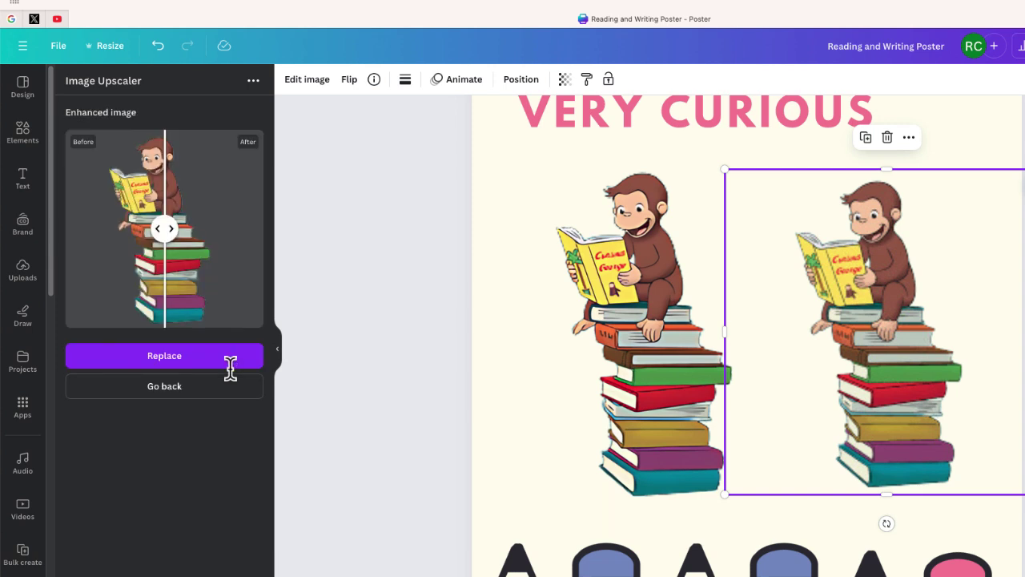
left_click_drag(164, 228, 171, 258)
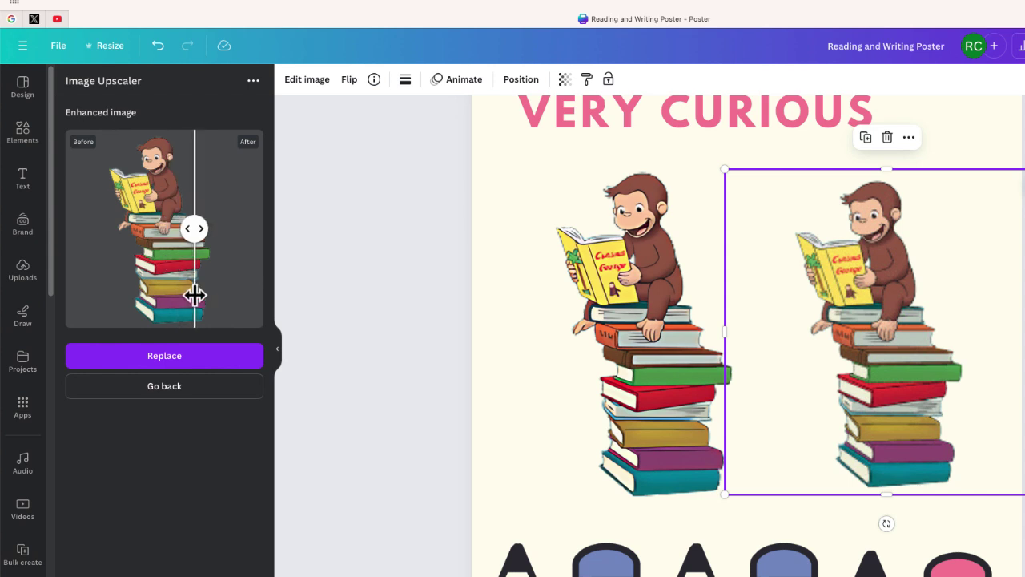
left_click_drag(194, 295, 187, 305)
Step: Swap in the 8x upscale on the right, resize it slightly, and compare both pictures
left_click(191, 358)
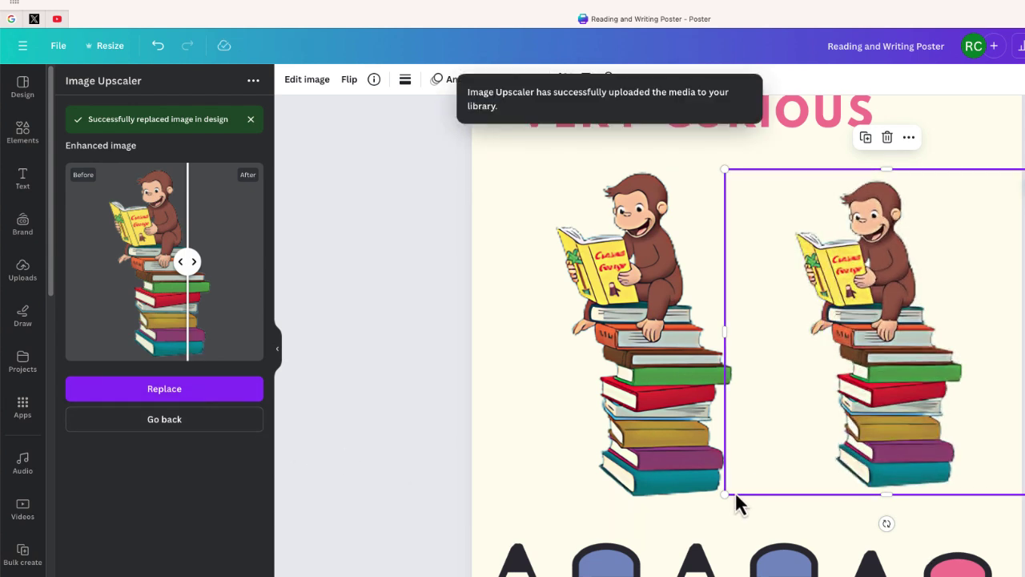
left_click_drag(725, 495, 718, 501)
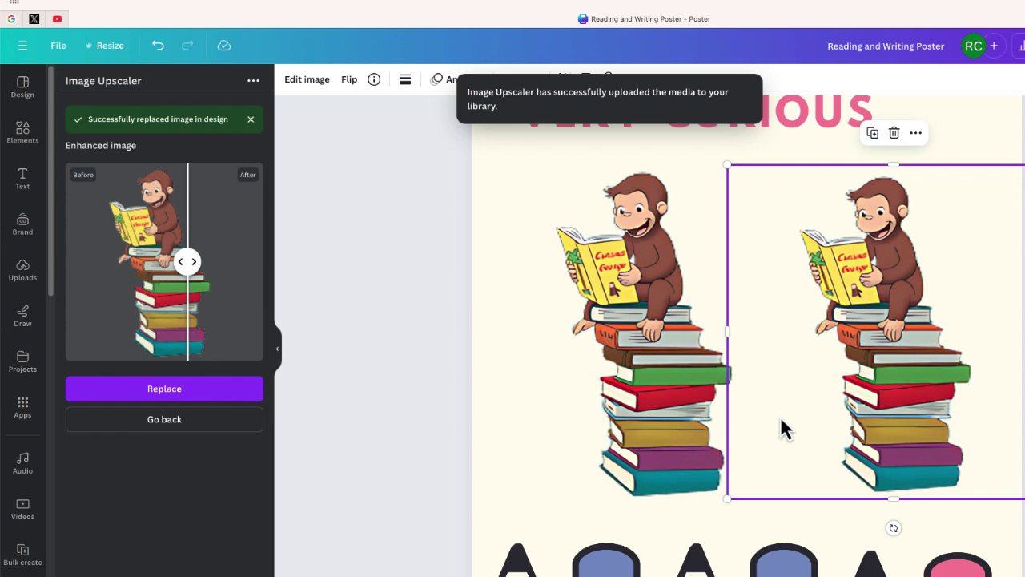
left_click(657, 381)
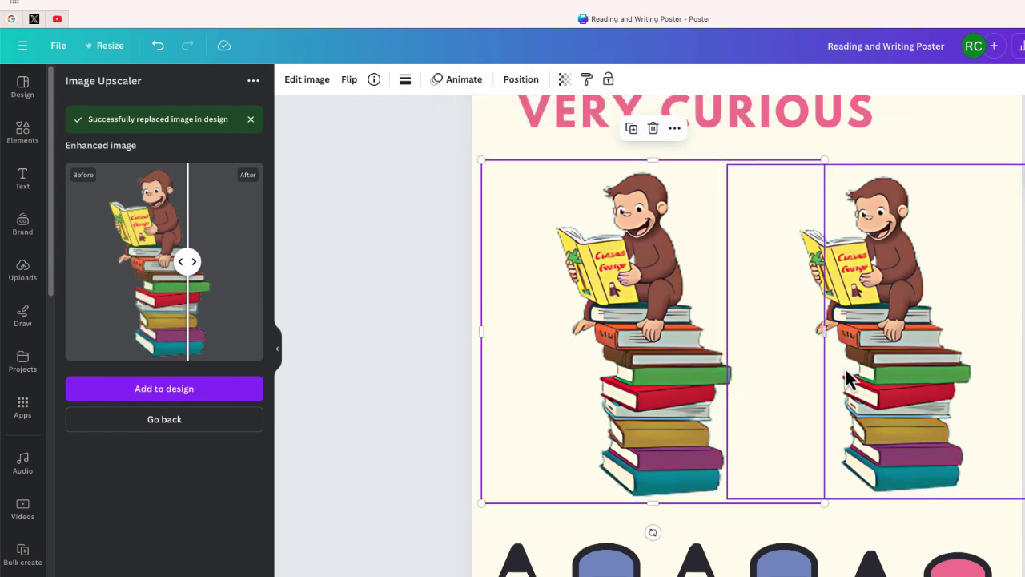
left_click(886, 378)
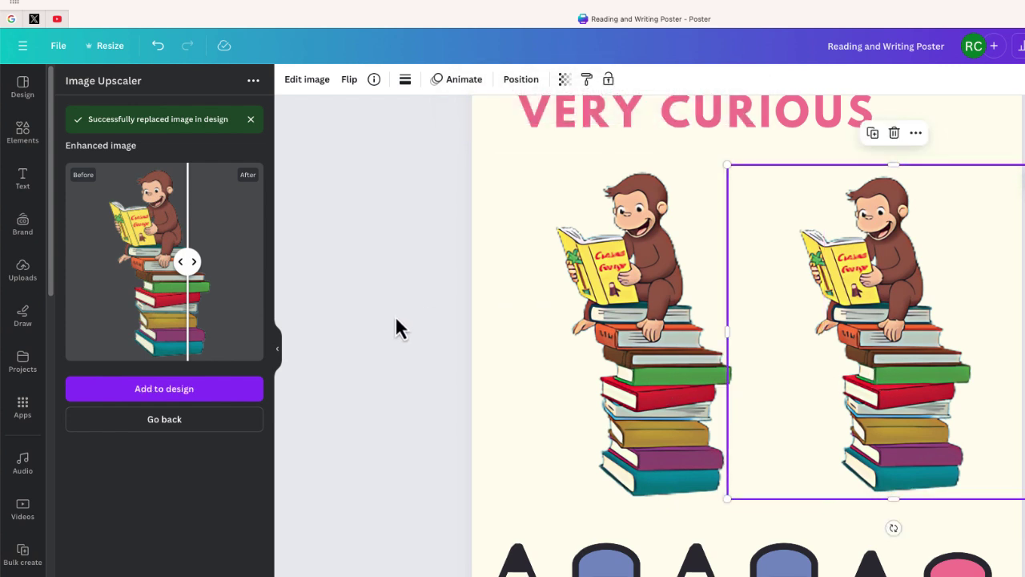